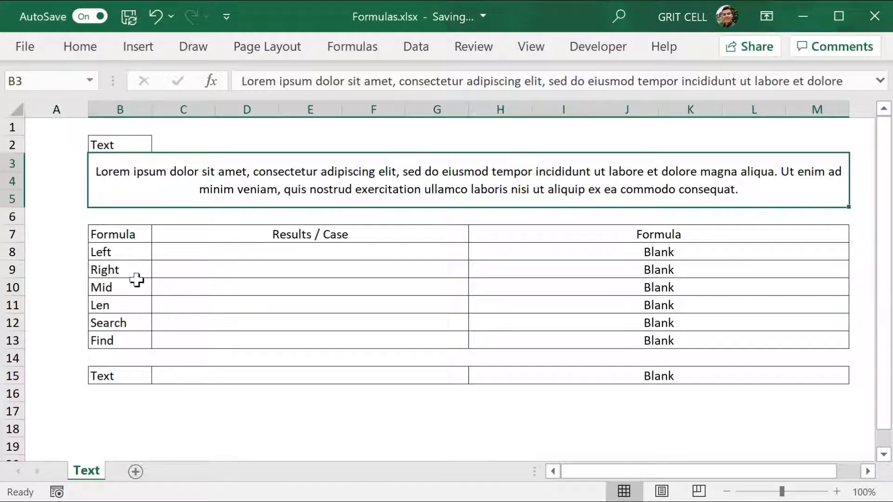
Step: Enter the formula =LEFT(B3,5) in the Left row's result cell to extract the paragraph's first five characters
{"action": "left_click_drag", "start_coordinate": [133, 255], "coordinate": [137, 282]}
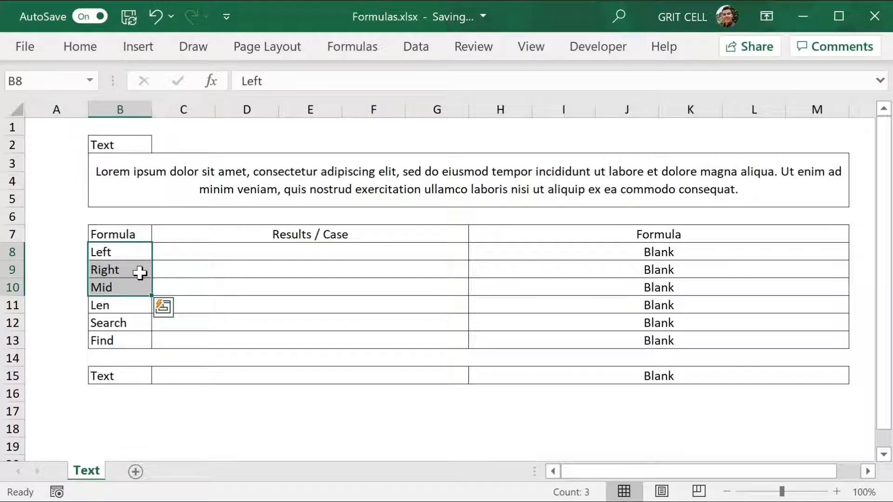
{"action": "left_click", "coordinate": [201, 250]}
{"action": "type", "text": "=LEFT("}
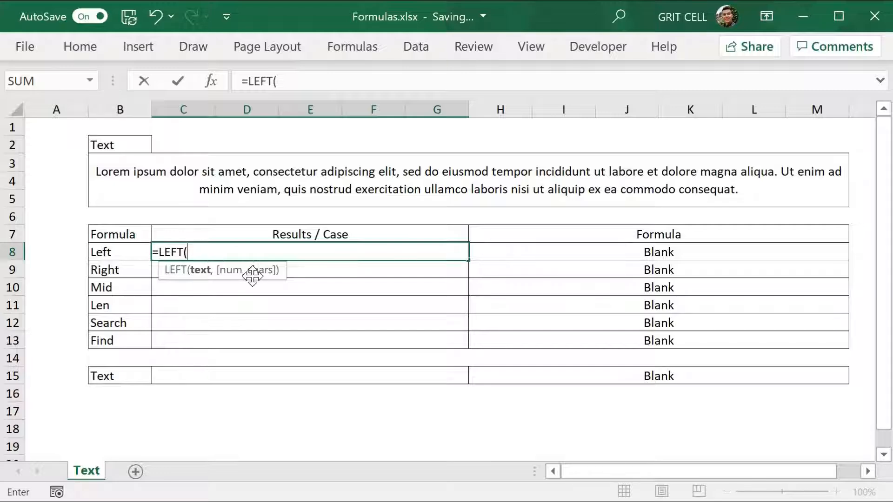
{"action": "left_click", "coordinate": [189, 190]}
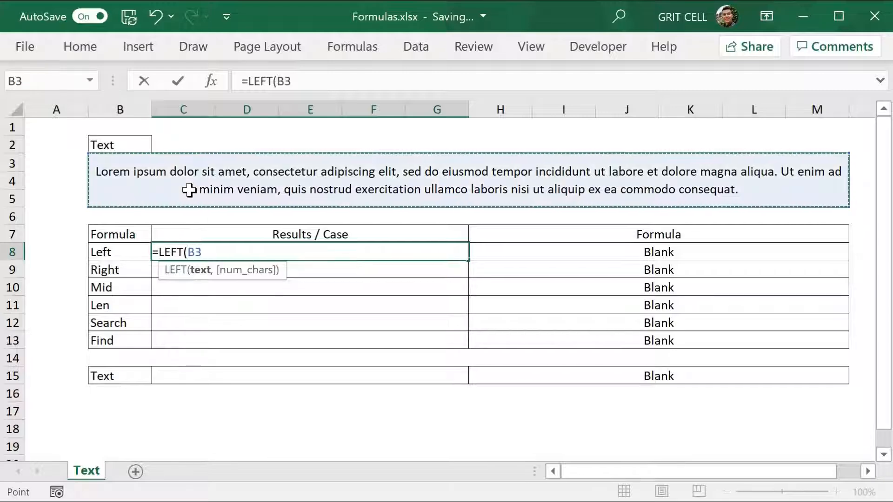
{"action": "key", "text": "Return"}
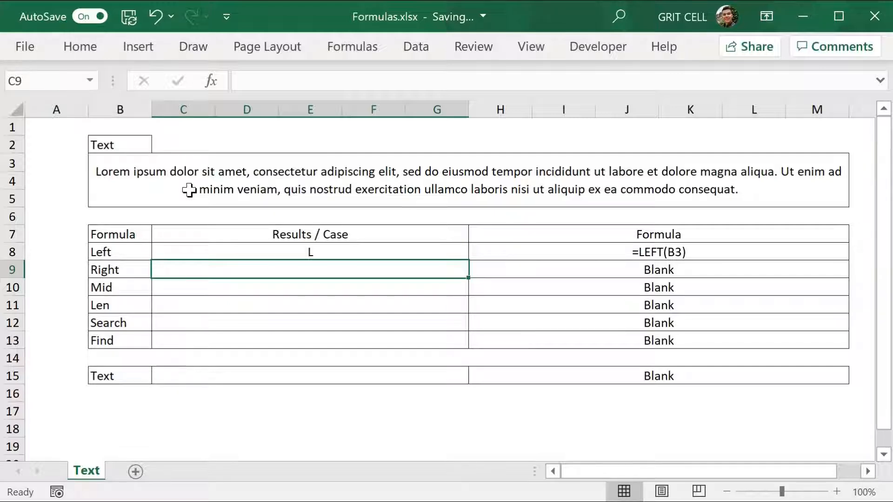
{"action": "key", "text": "Up"}
{"action": "key", "text": "F2"}
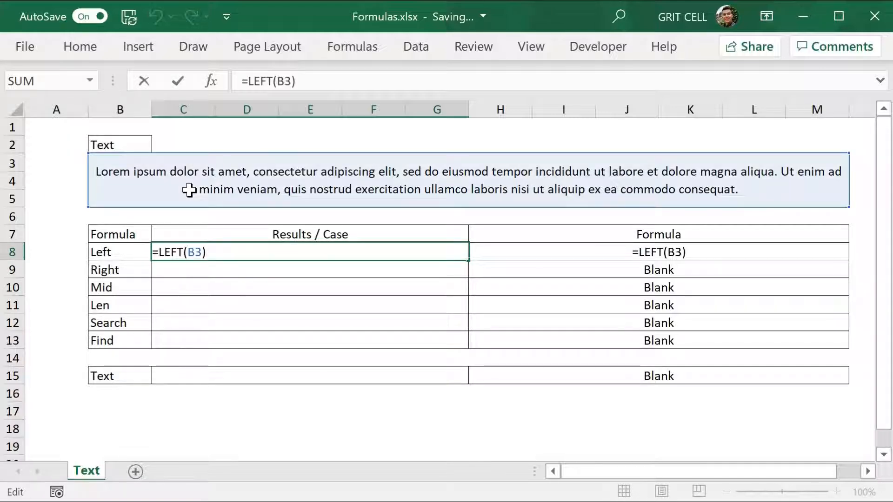
{"action": "key", "text": "Left"}
{"action": "type", "text": ",5"}
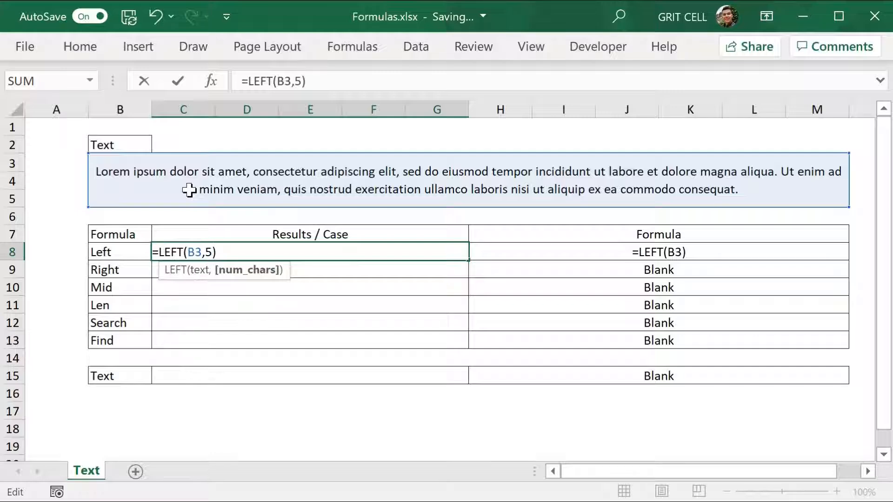
{"action": "key", "text": "Return"}
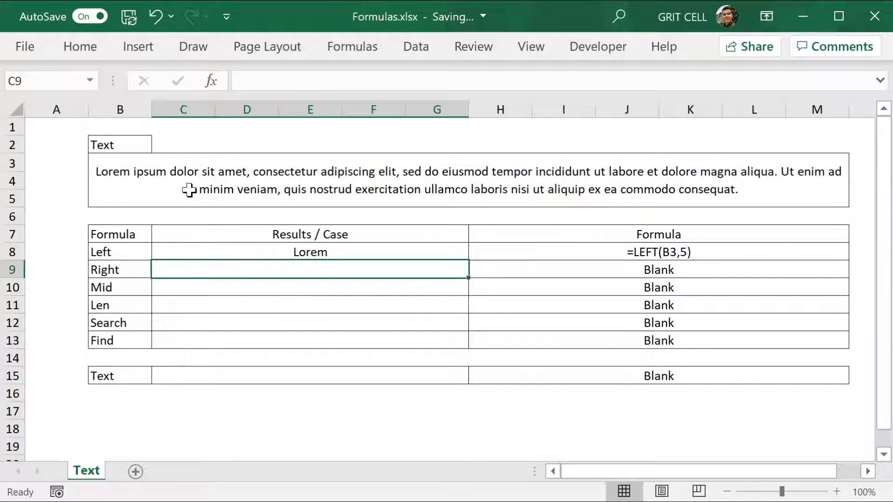
Step: Enter =RIGHT(B3,10) in the Right row's result cell
{"action": "type", "text": "=ri"}
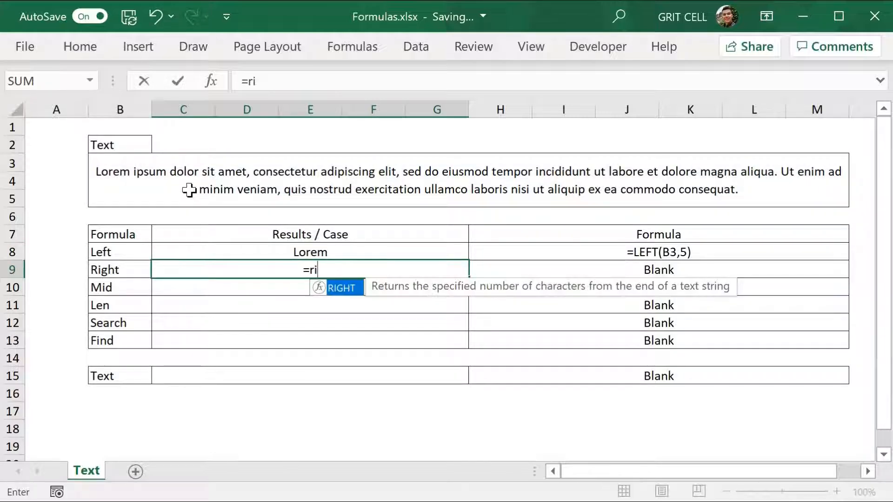
{"action": "type", "text": "ght"}
{"action": "key", "text": "Tab"}
{"action": "key", "text": "Up"}
{"action": "key", "text": "Up"}
{"action": "key", "text": "Up"}
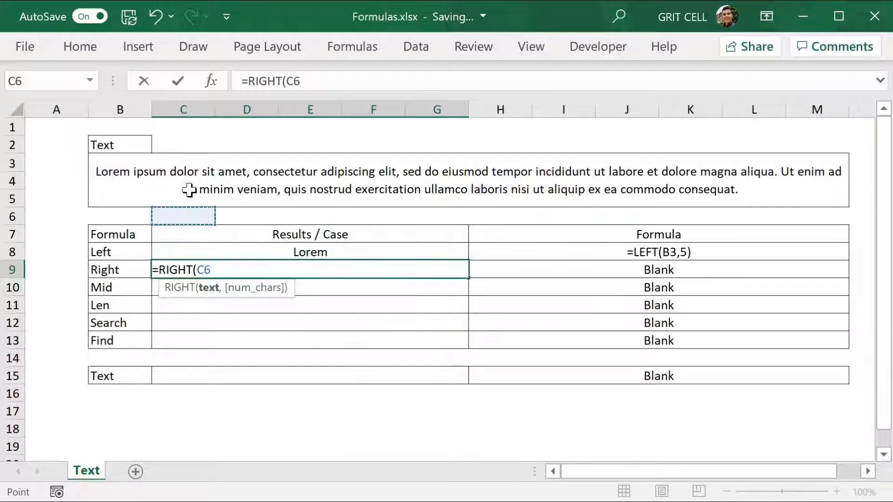
{"action": "key", "text": "Up"}
{"action": "type", "text": ","}
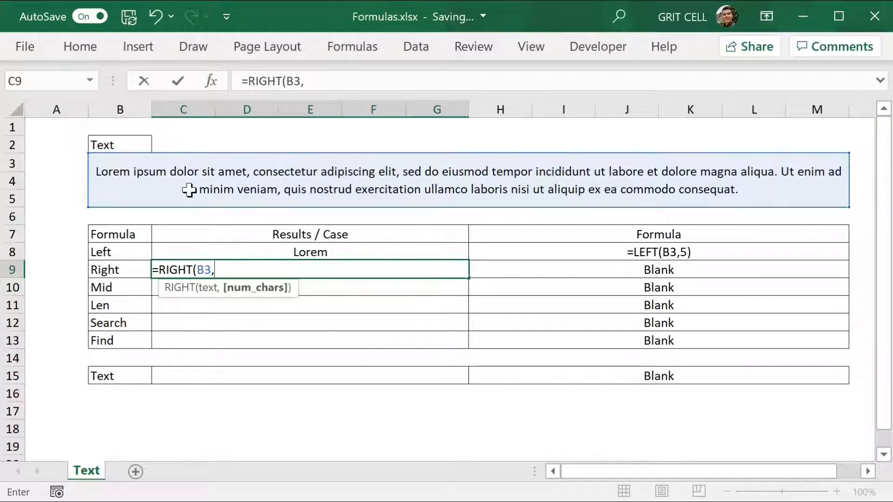
{"action": "type", "text": "10)"}
{"action": "key", "text": "Return"}
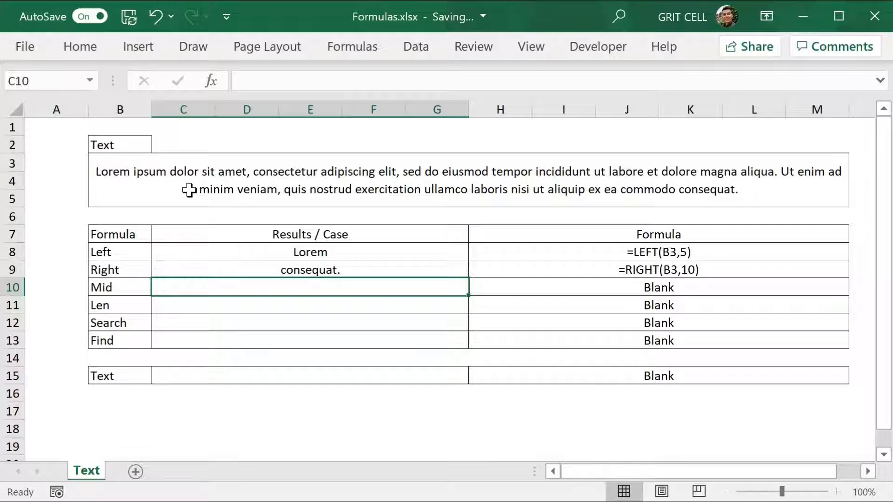
Step: Enter =MID(B3,7,5) in the Mid row's result cell
{"action": "type", "text": "=mid"}
{"action": "key", "text": "Tab"}
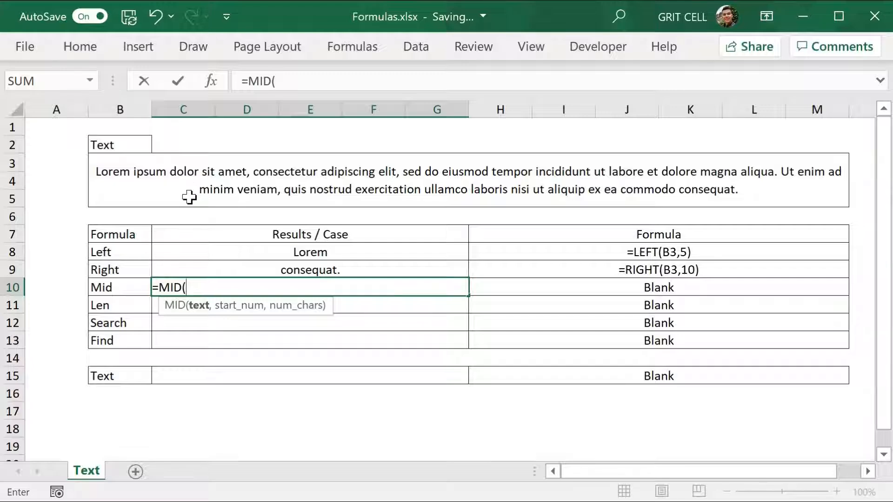
{"action": "left_click", "coordinate": [176, 191]}
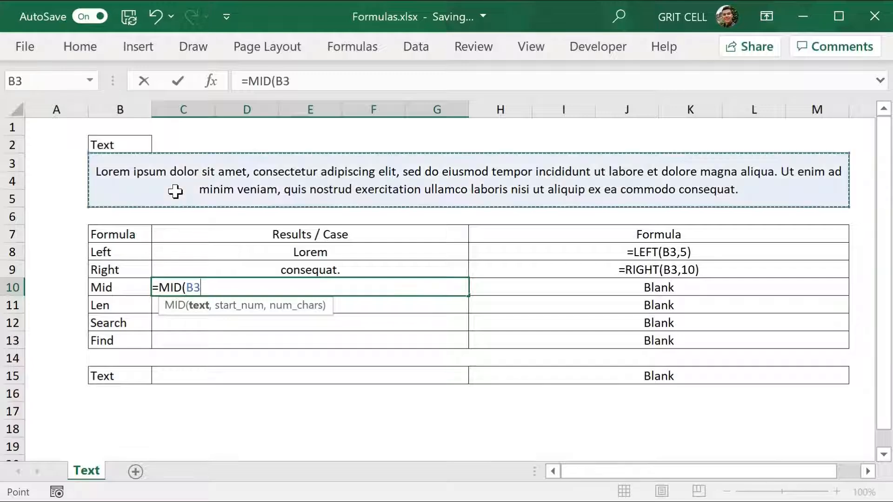
{"action": "type", "text": ","}
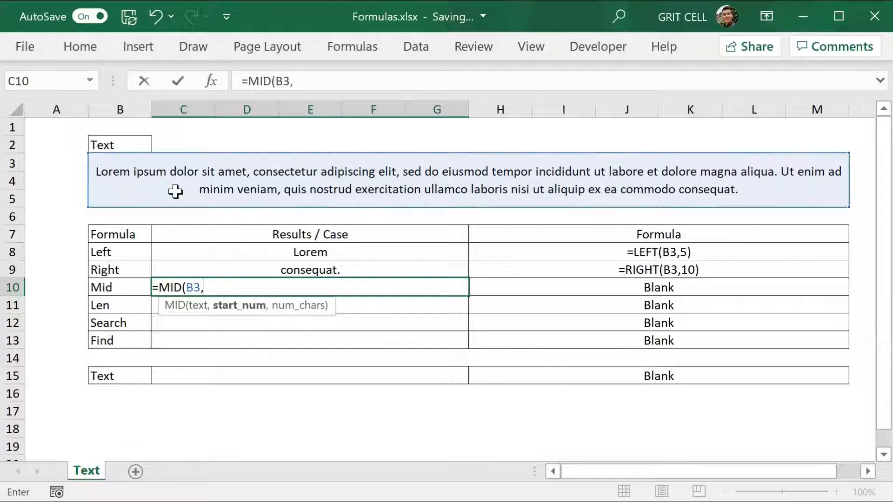
{"action": "type", "text": "7,5"}
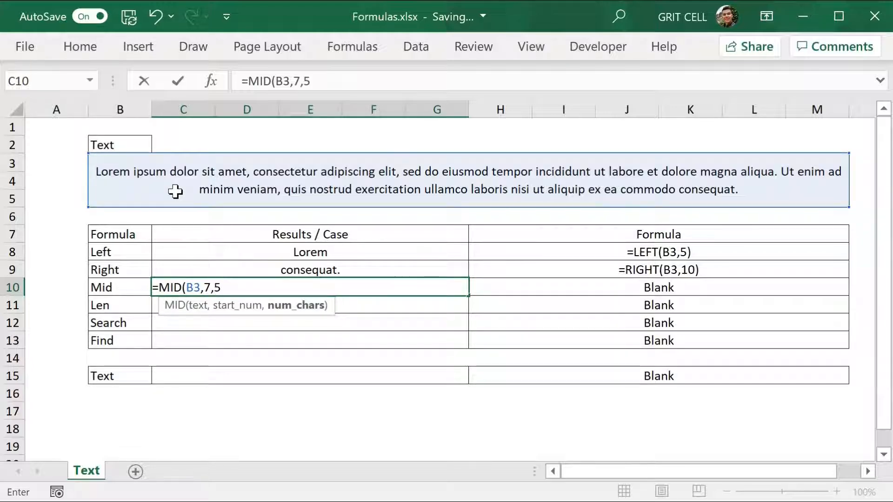
{"action": "type", "text": ")"}
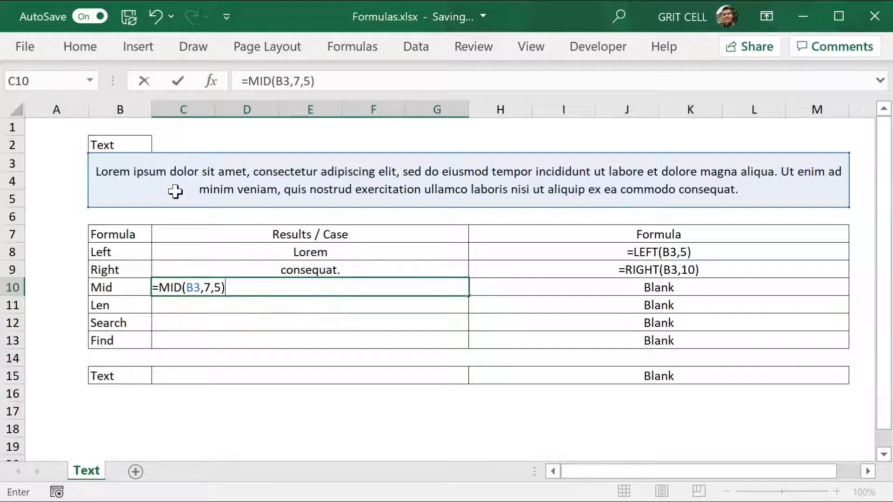
{"action": "key", "text": "Return"}
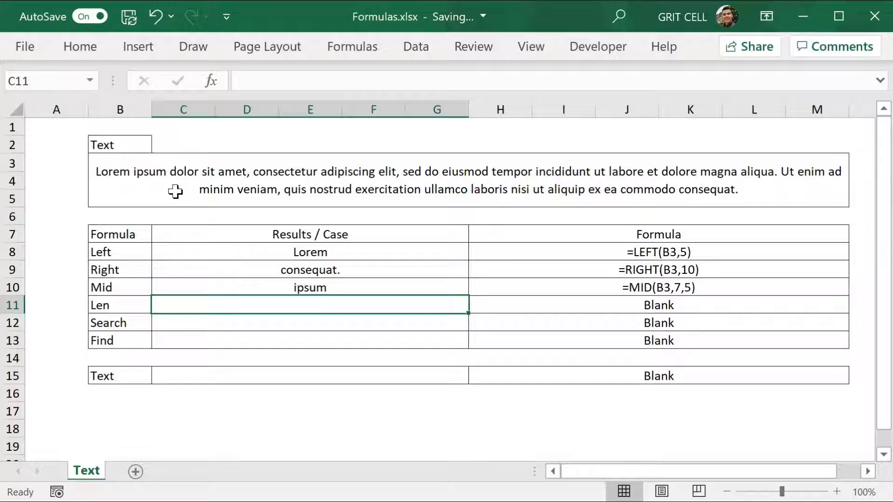
Step: Enter =LEN(B3) in the Len row's result cell to count the paragraph's characters
{"action": "type", "text": "="}
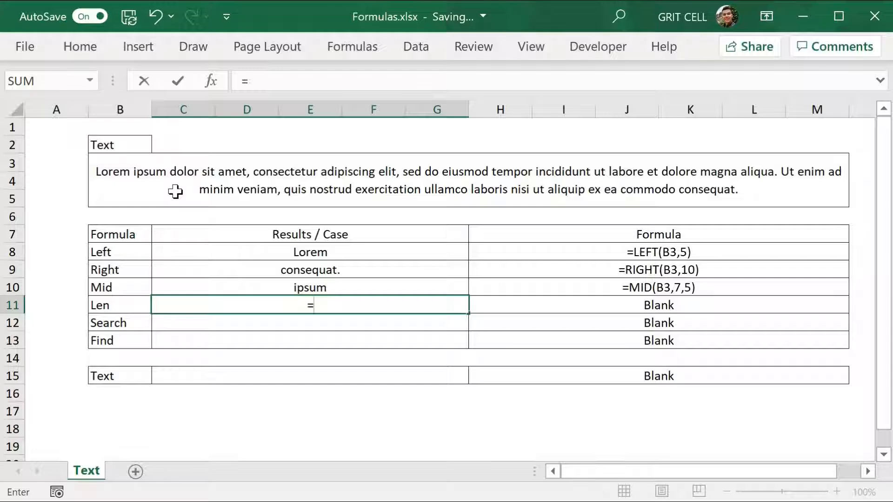
{"action": "type", "text": "len("}
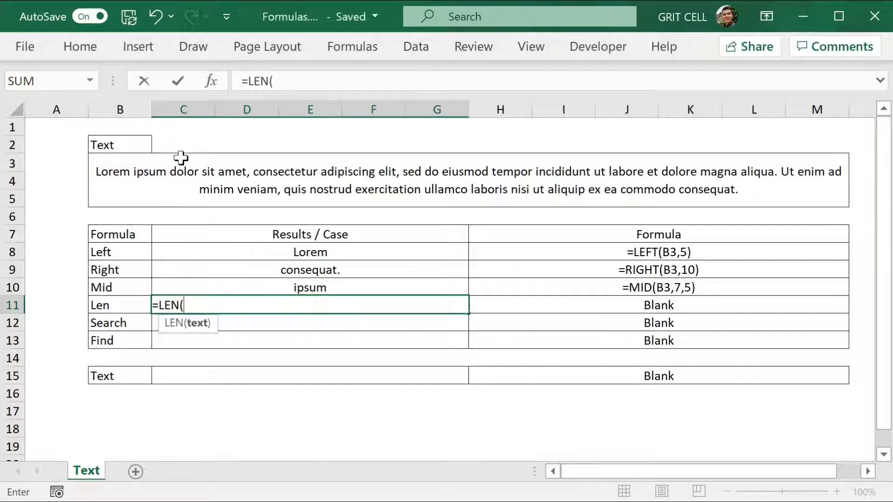
{"action": "left_click", "coordinate": [170, 184]}
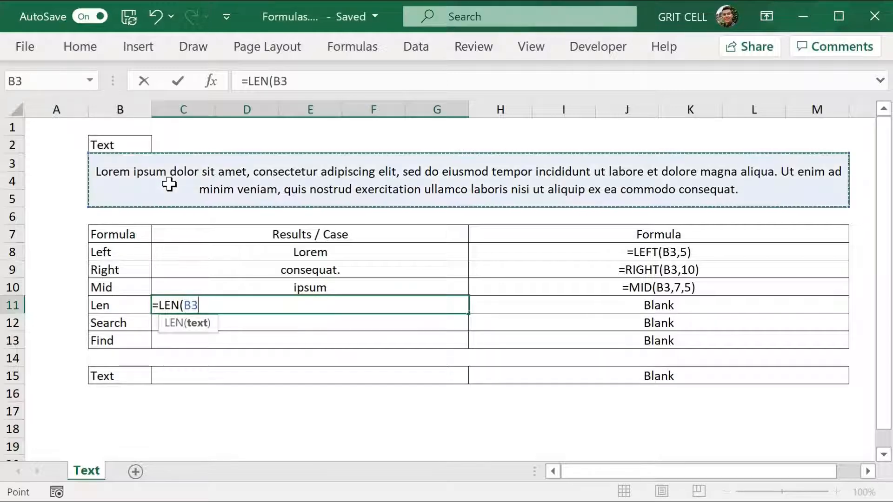
{"action": "key", "text": "Return"}
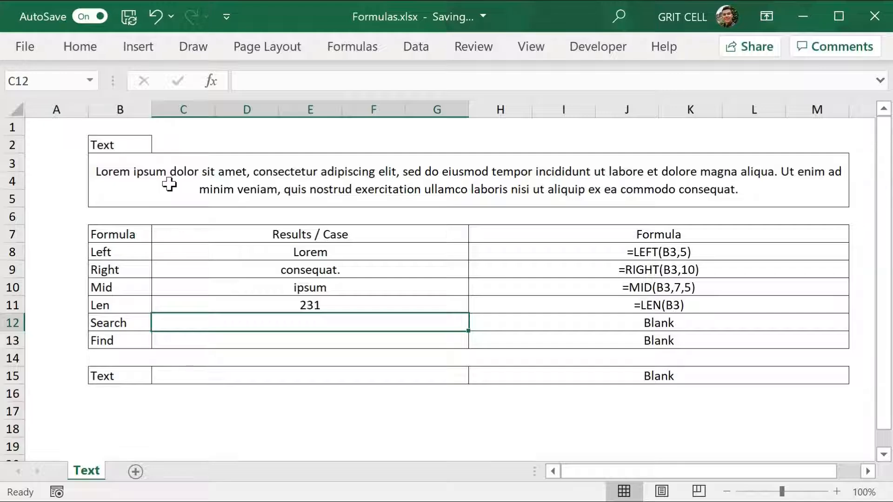
Step: Enter =SEARCH("U",B3) in the Search row's result cell
{"action": "type", "text": "=sea"}
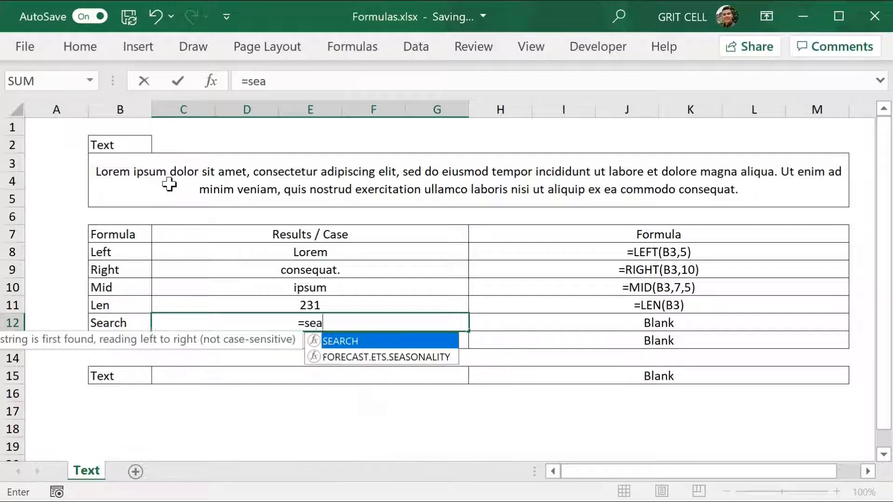
{"action": "key", "text": "Tab"}
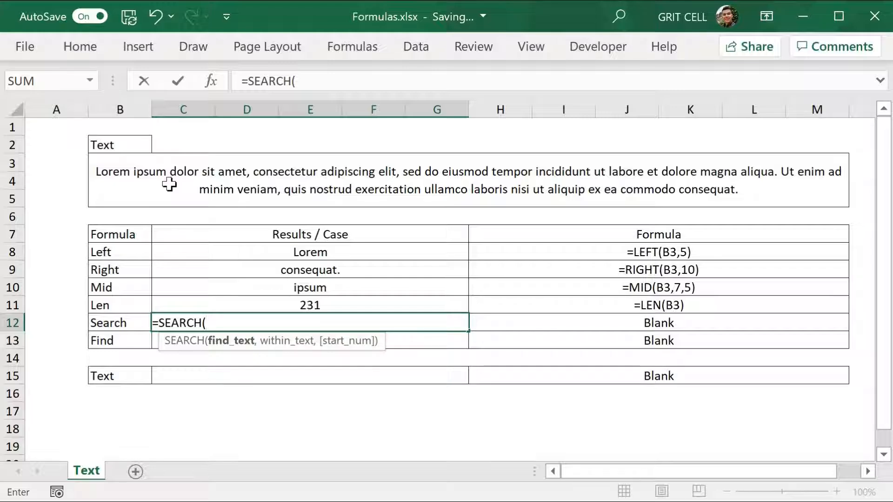
{"action": "type", "text": "\"U\","}
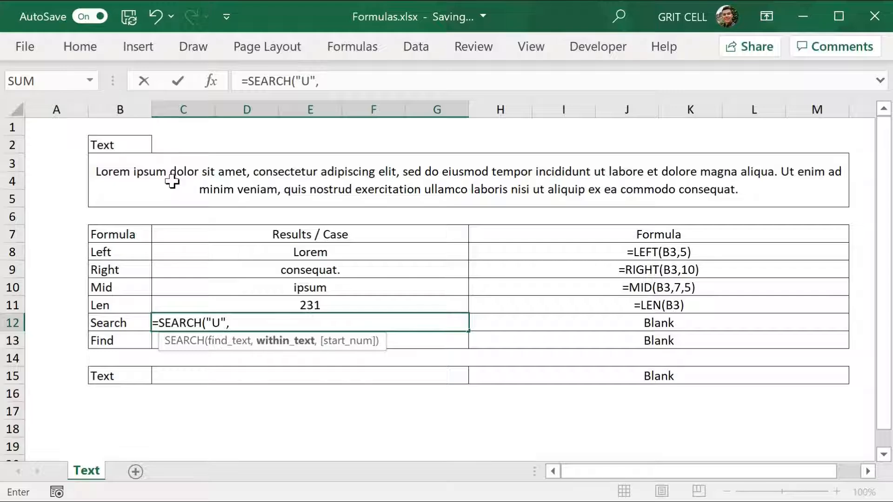
{"action": "left_click", "coordinate": [172, 183]}
{"action": "key", "text": "Return"}
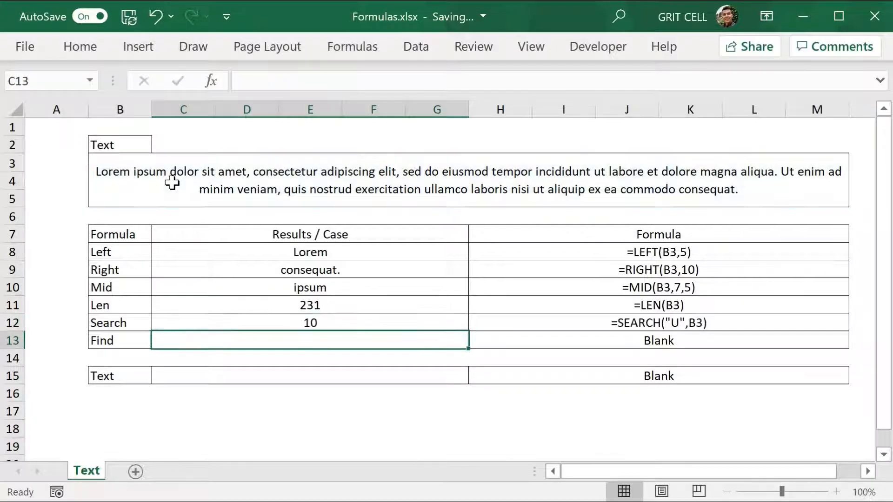
Step: Enter =FIND("U",B3) in the Find row's result cell
{"action": "type", "text": "="}
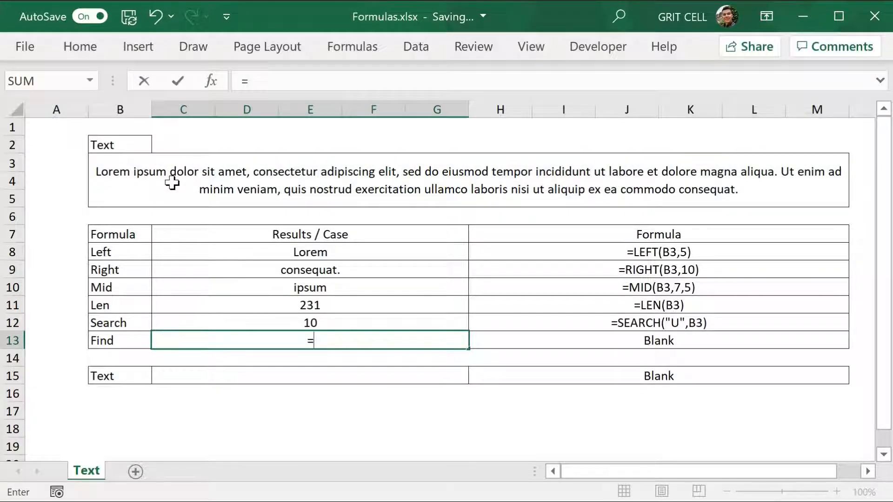
{"action": "type", "text": "fin"}
{"action": "key", "text": "Tab"}
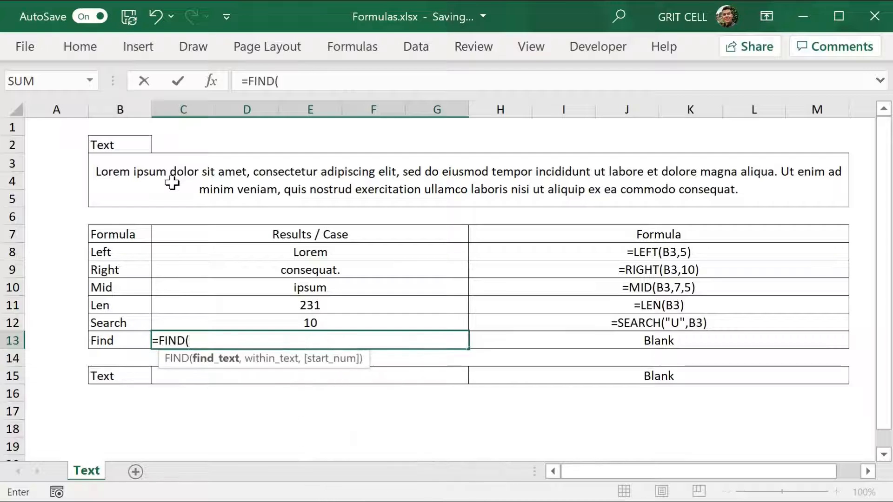
{"action": "type", "text": "\"U\","}
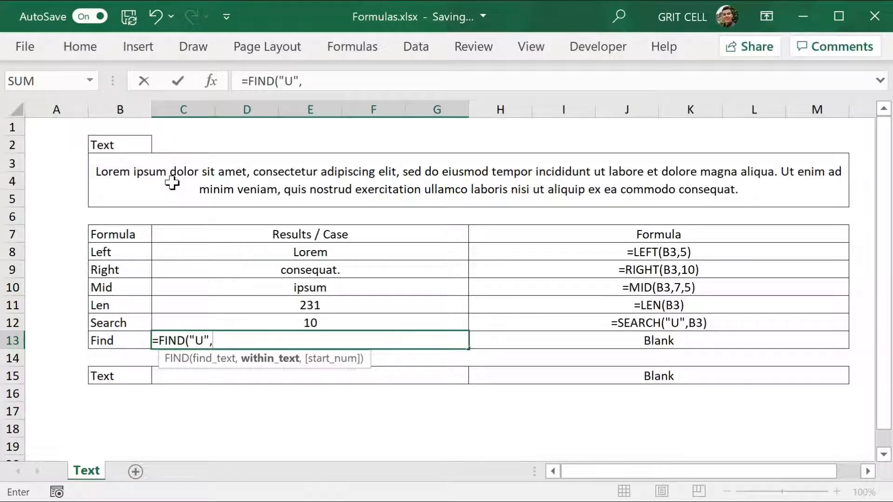
{"action": "left_click", "coordinate": [172, 183]}
{"action": "key", "text": "Return"}
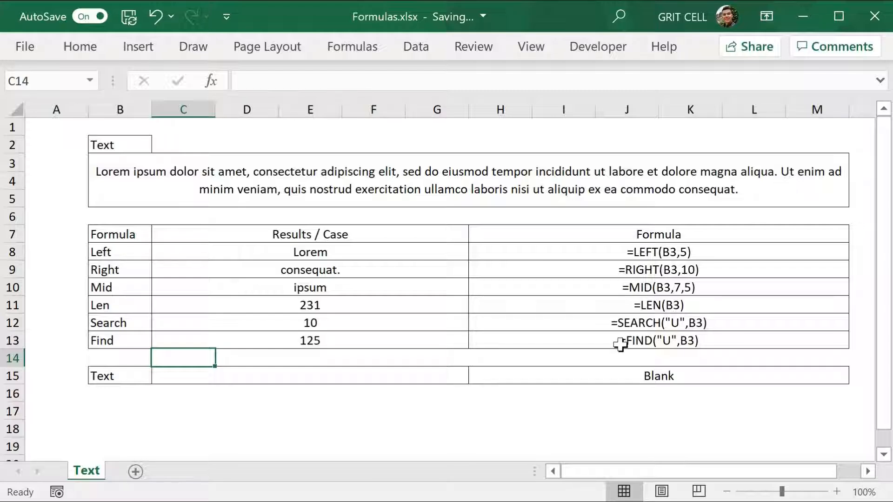
Step: Browse the Custom number format codes in the Format Cells dialog for the empty cell C14 without applying any
{"action": "key", "text": "ctrl+1"}
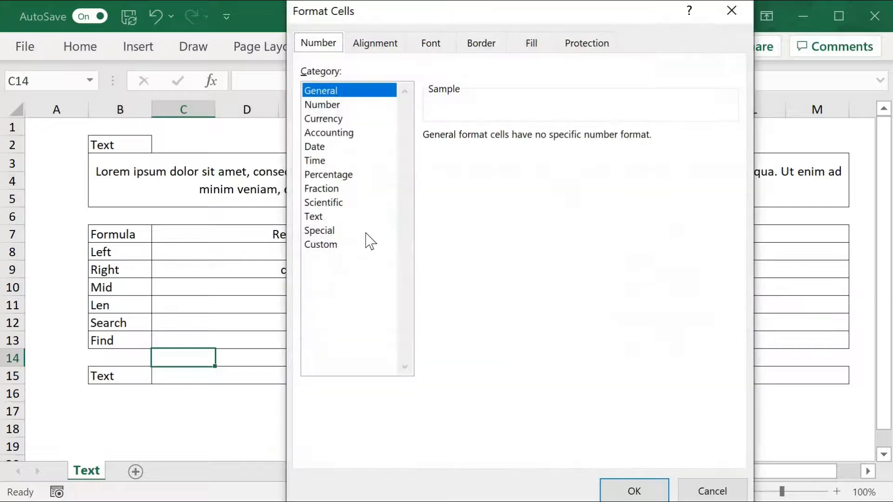
{"action": "left_click", "coordinate": [345, 245]}
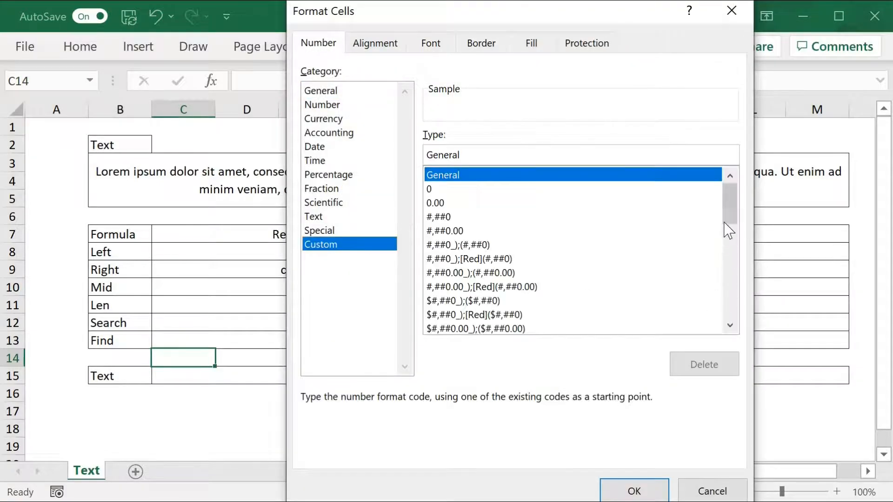
{"action": "scroll", "coordinate": [734, 255], "scroll_direction": "down", "scroll_amount": 2}
{"action": "scroll", "coordinate": [734, 266], "scroll_direction": "down", "scroll_amount": 5}
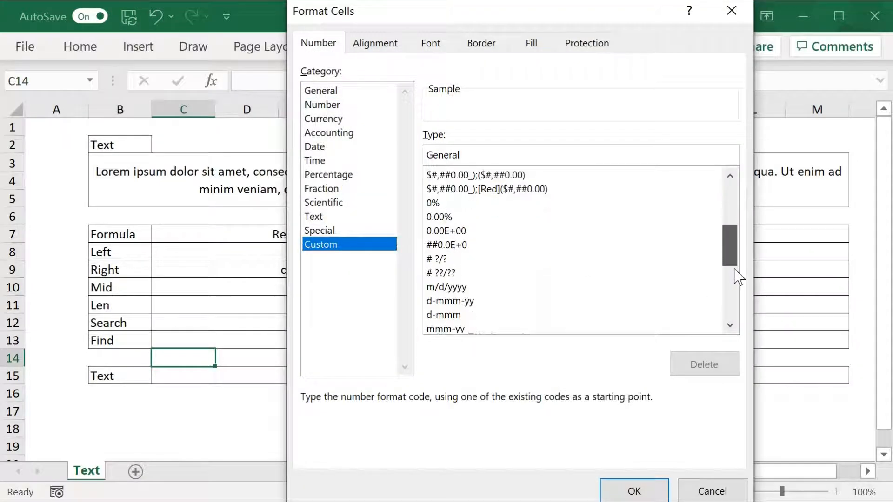
{"action": "scroll", "coordinate": [734, 307], "scroll_direction": "down", "scroll_amount": 1}
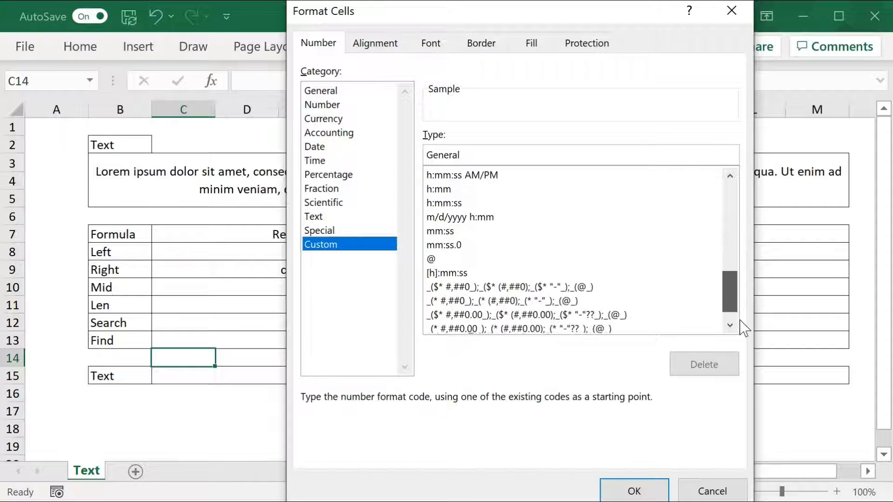
{"action": "left_click", "coordinate": [720, 491]}
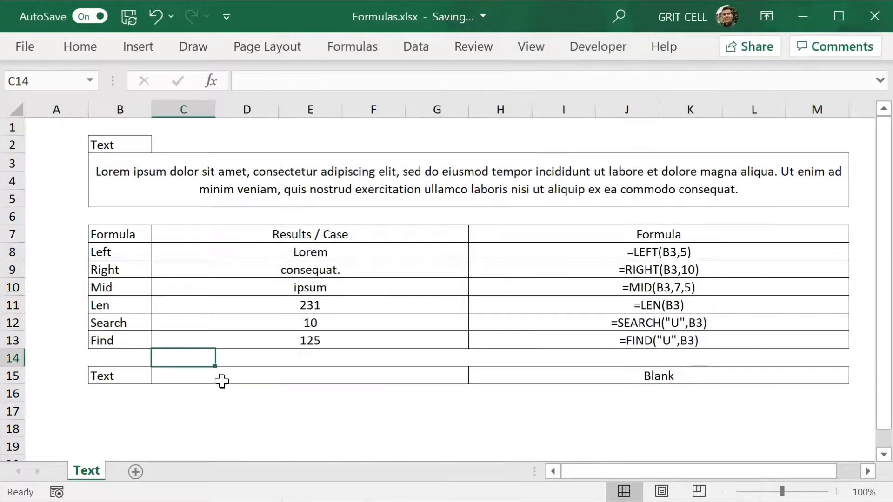
Step: Enter =TEXT(C13,"# # #") in the Text row's result cell to format the Find result
{"action": "left_click", "coordinate": [227, 376]}
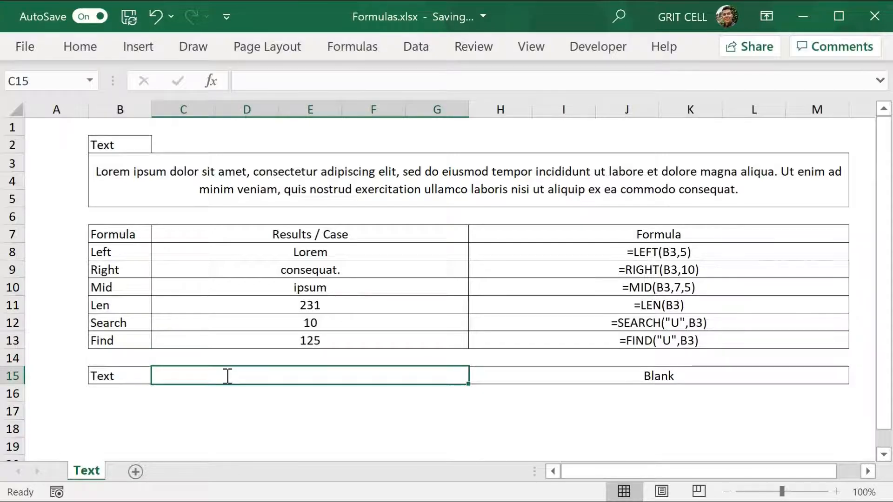
{"action": "type", "text": "=t"}
{"action": "key", "text": "Tab"}
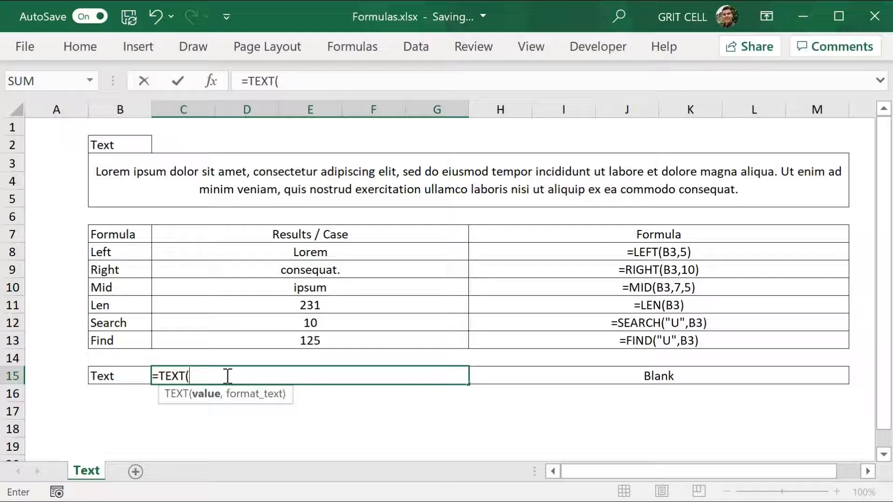
{"action": "left_click", "coordinate": [265, 344]}
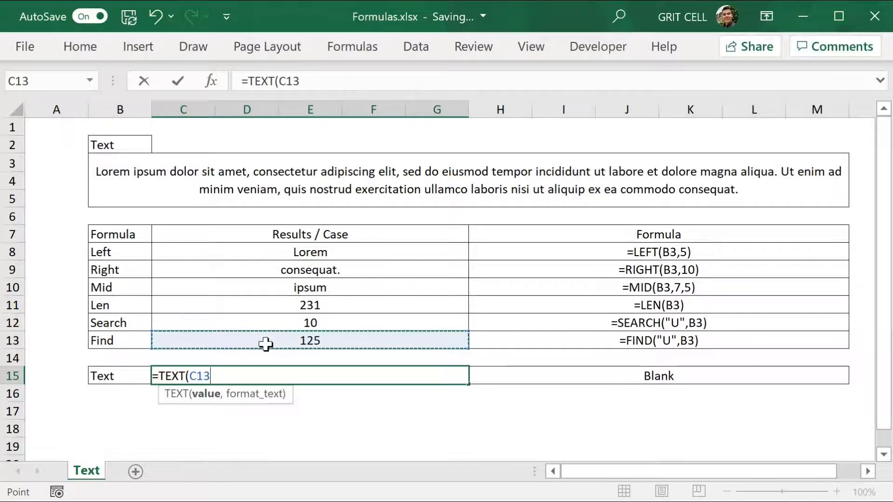
{"action": "type", "text": ",\""}
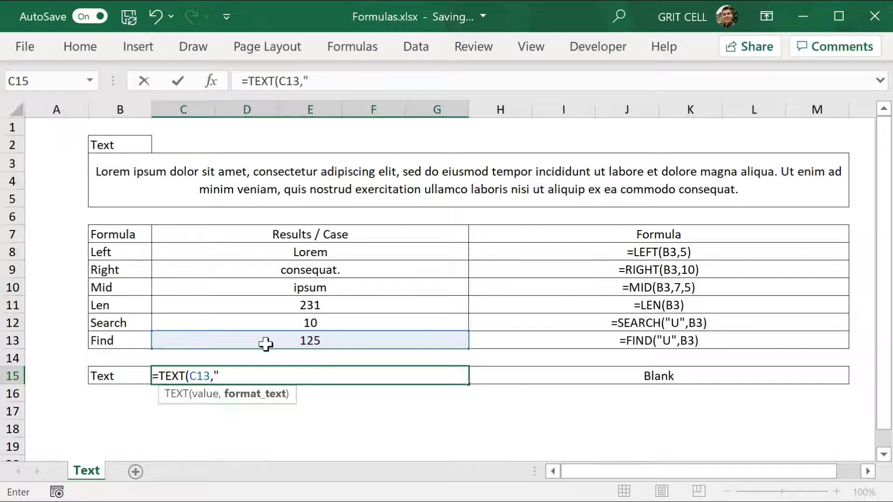
{"action": "type", "text": "3"}
{"action": "type", "text": "# #\")"}
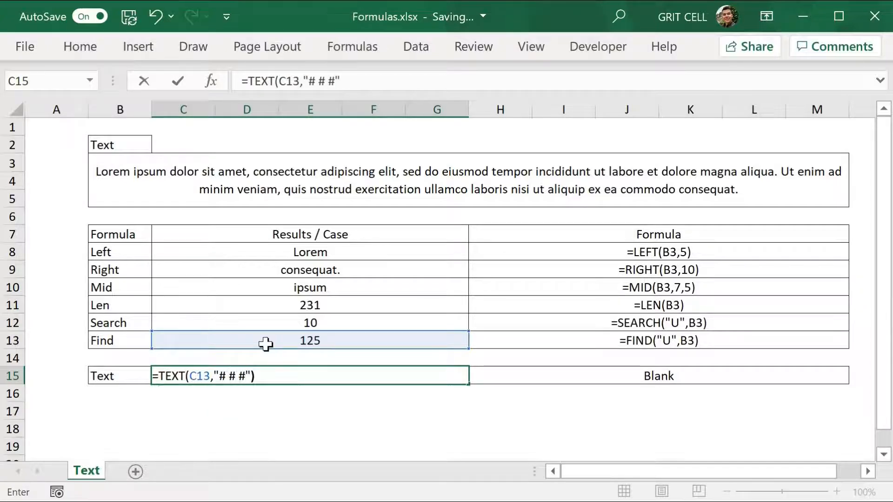
{"action": "key", "text": "Return"}
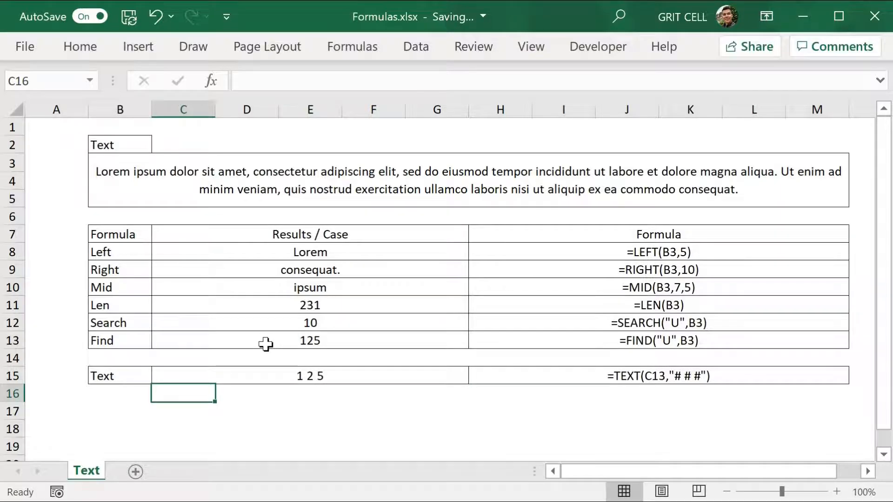